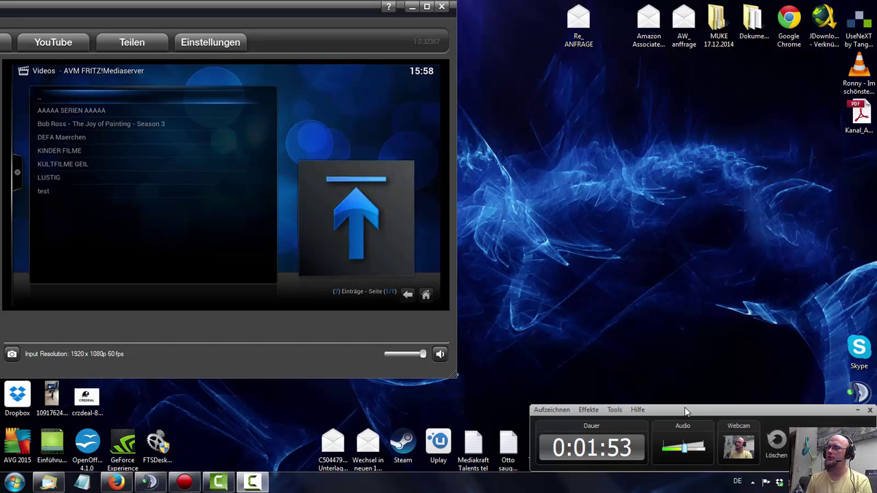
# Look through the video folders on the AVM FRITZ!Mediaserver and leave the list again
pyautogui.press('Down')
pyautogui.press('Down')
pyautogui.press('Down')
pyautogui.press('Down')
pyautogui.press('Down')
pyautogui.press('Down')
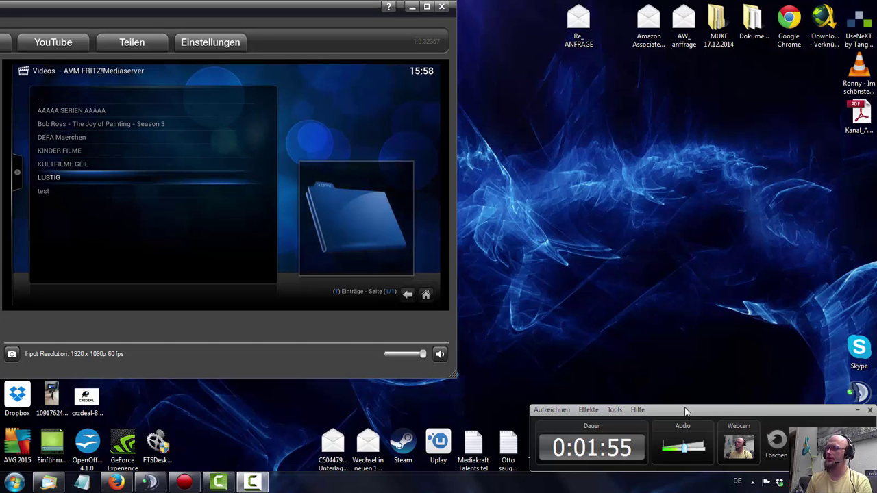
pyautogui.press('Up')
pyautogui.press('Up')
pyautogui.press('Up')
pyautogui.press('Up')
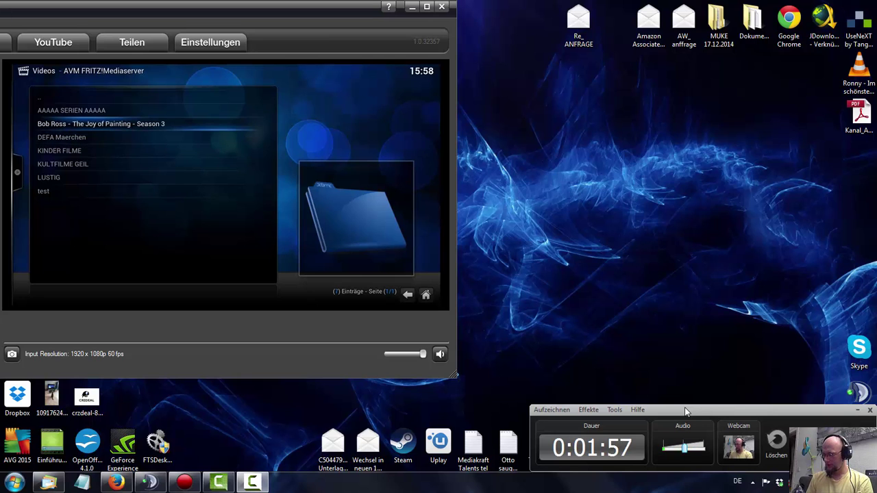
pyautogui.press('BackSpace')
pyautogui.press('BackSpace')
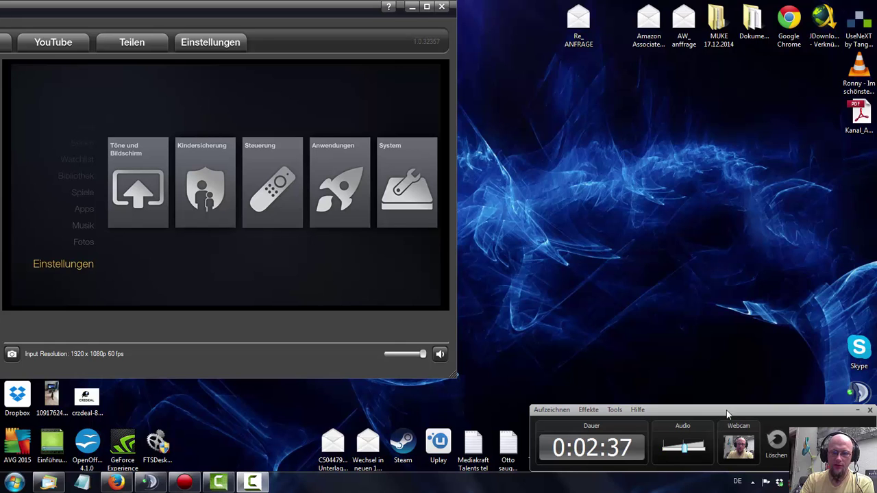
# Move the amazon Fire TV folder beside the mail icons on the desktop and open it in a window sized to the capture preview's width
pyautogui.moveTo(726, 412); pyautogui.dragTo(727, 387)
pyautogui.moveTo(578, 453); pyautogui.dragTo(296, 448)
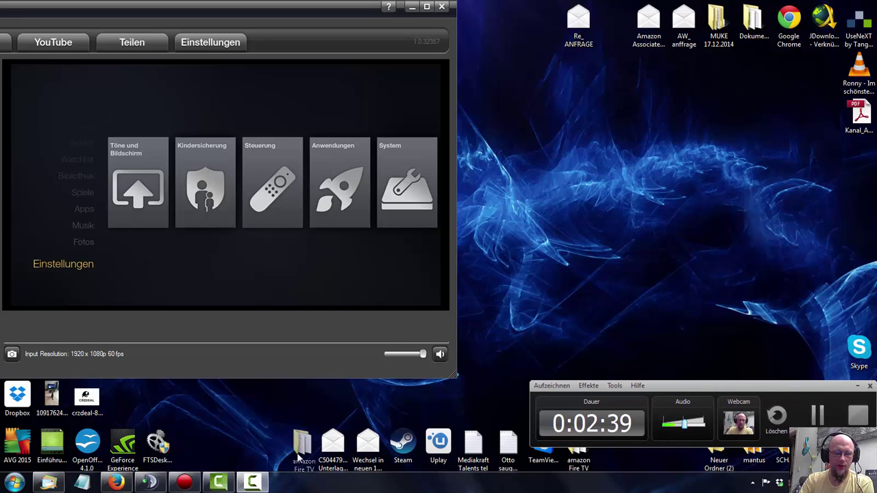
pyautogui.moveTo(640, 386); pyautogui.dragTo(639, 409)
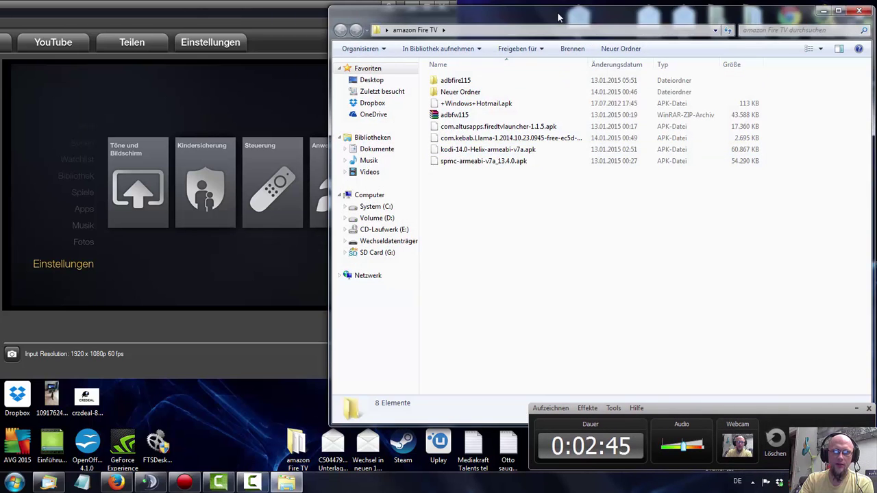
pyautogui.moveTo(559, 18); pyautogui.dragTo(202, 60)
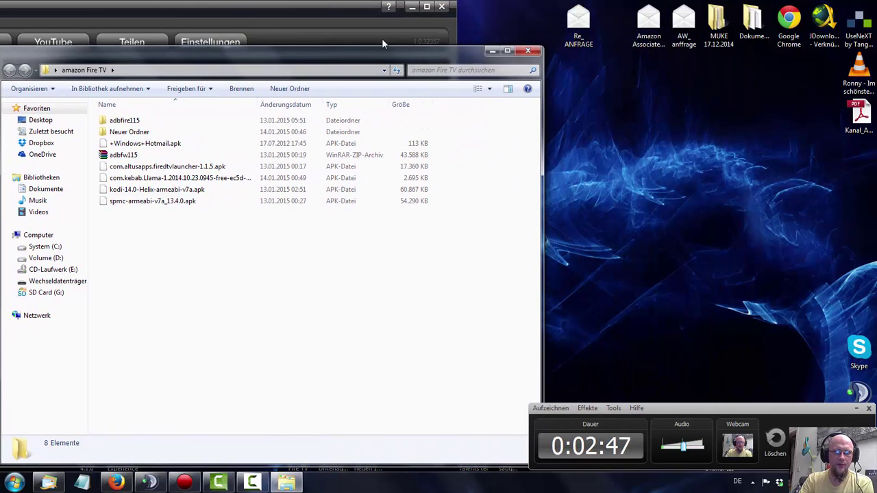
pyautogui.moveTo(543, 46); pyautogui.dragTo(457, 125)
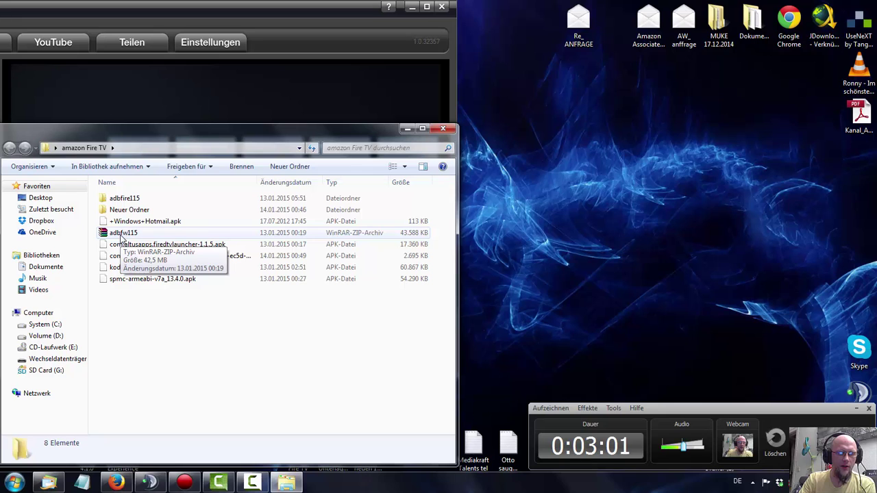
# Run adbFire from the adbfire115 folder as administrator and close the folder window
pyautogui.rightClick(122, 237)
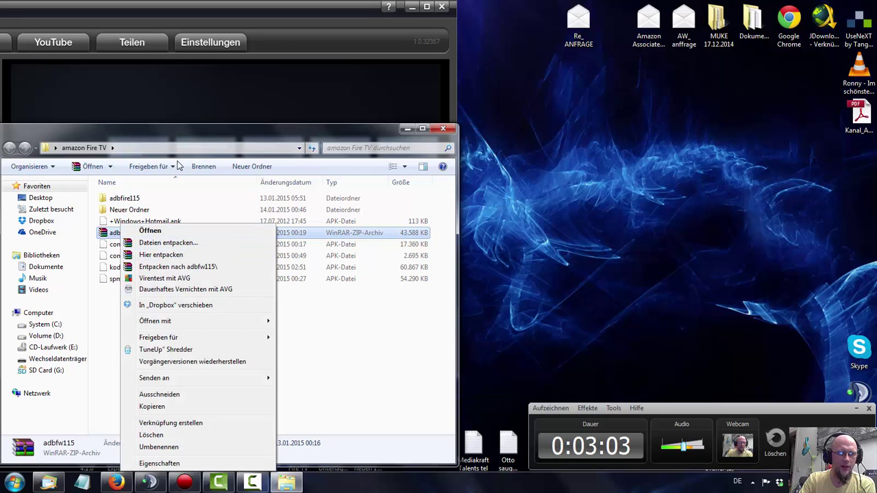
pyautogui.press('Escape')
pyautogui.doubleClick(134, 199)
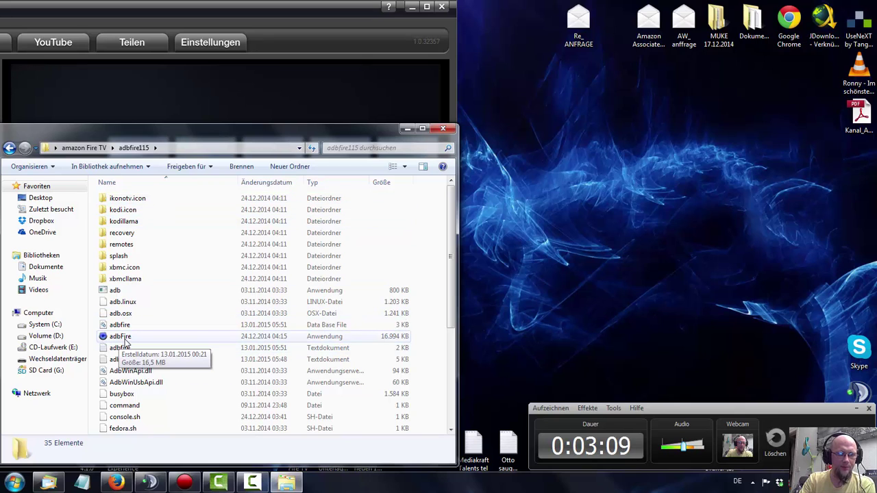
pyautogui.click(126, 340)
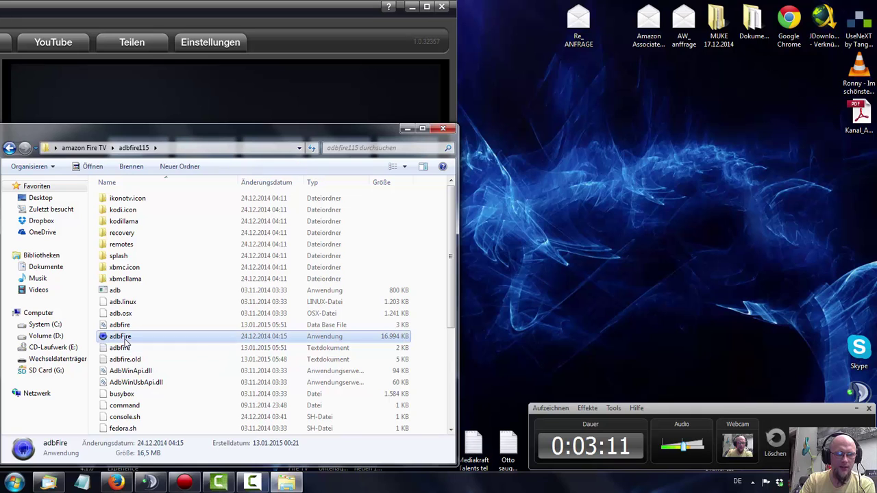
pyautogui.rightClick(123, 340)
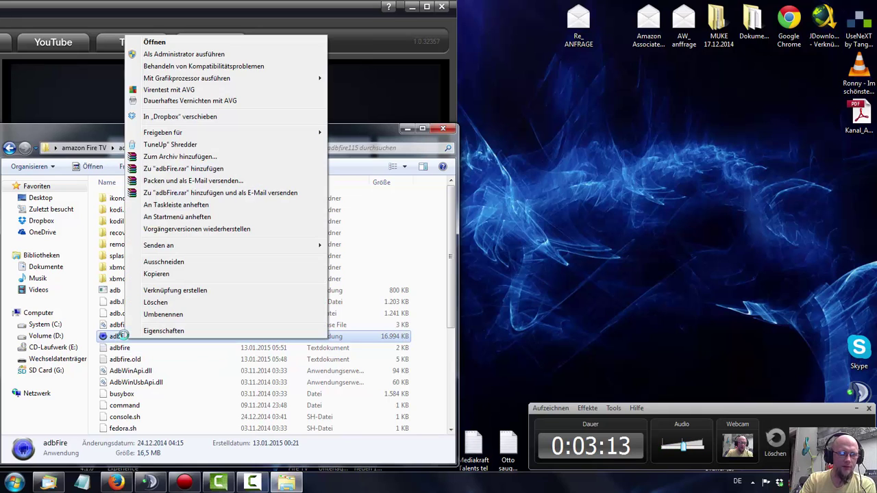
pyautogui.click(159, 54)
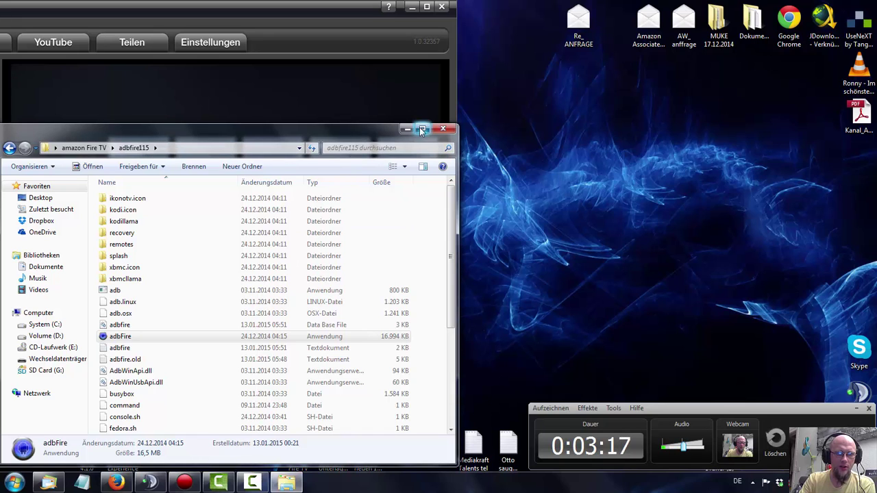
pyautogui.click(442, 130)
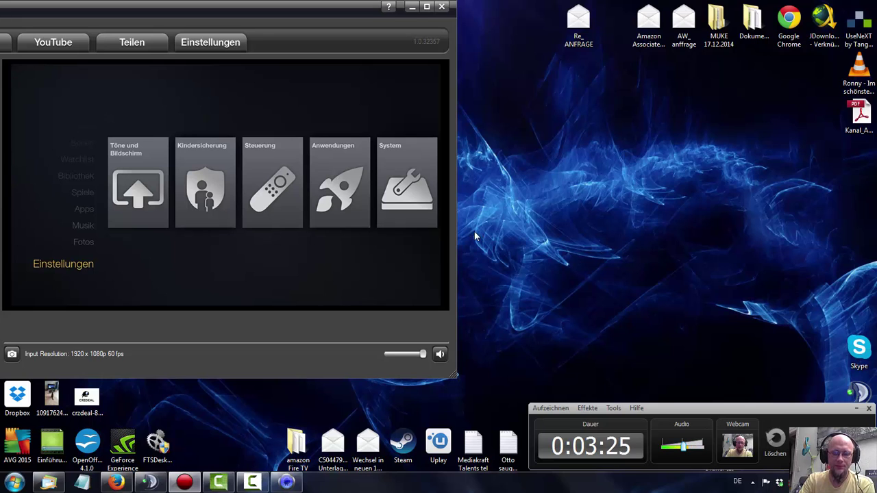
# Place the adbFire window beside the capture preview and connect to the Fire TV at device address 192.168.178.41
pyautogui.moveTo(502, 77)
pyautogui.mouseDown()
pyautogui.moveTo(570, 78)
pyautogui.moveTo(683, 37)
pyautogui.moveTo(697, 10)
pyautogui.mouseUp()
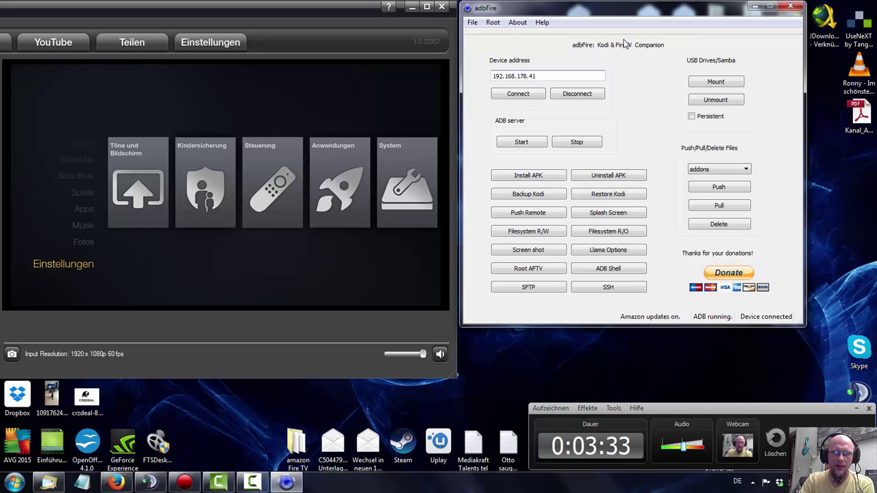
pyautogui.moveTo(628, 11); pyautogui.dragTo(622, 11)
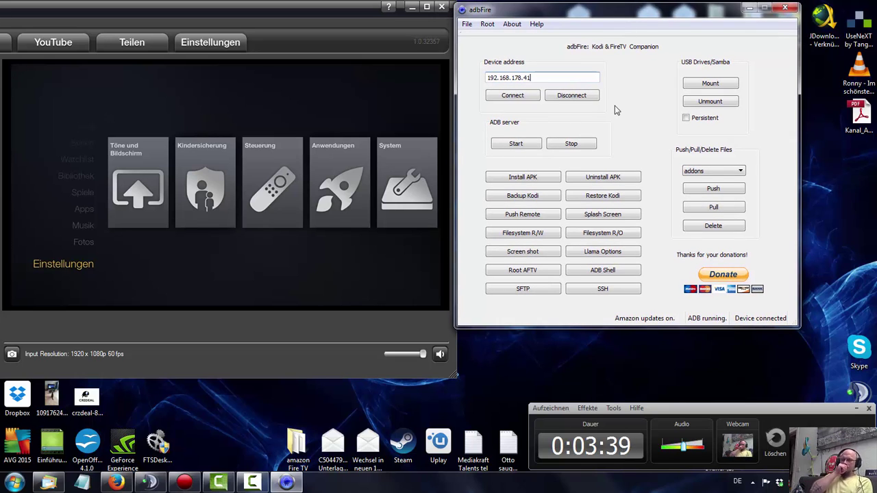
pyautogui.moveTo(531, 78); pyautogui.dragTo(485, 77)
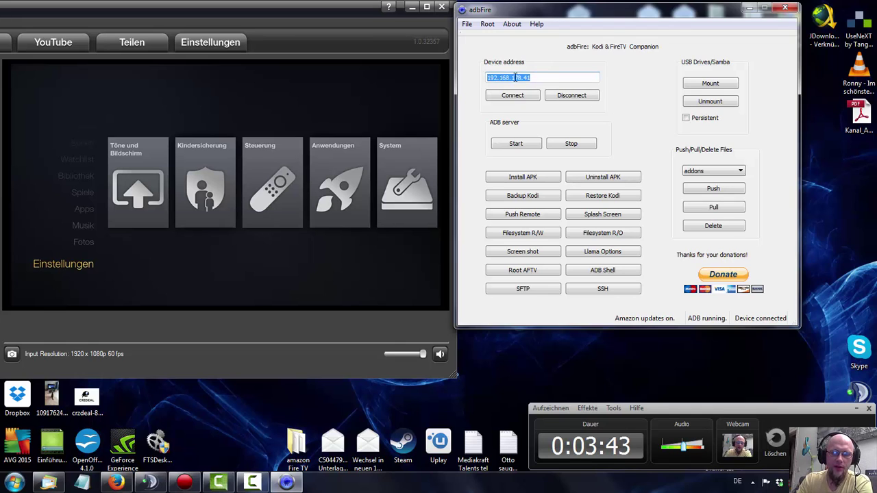
pyautogui.click(562, 77)
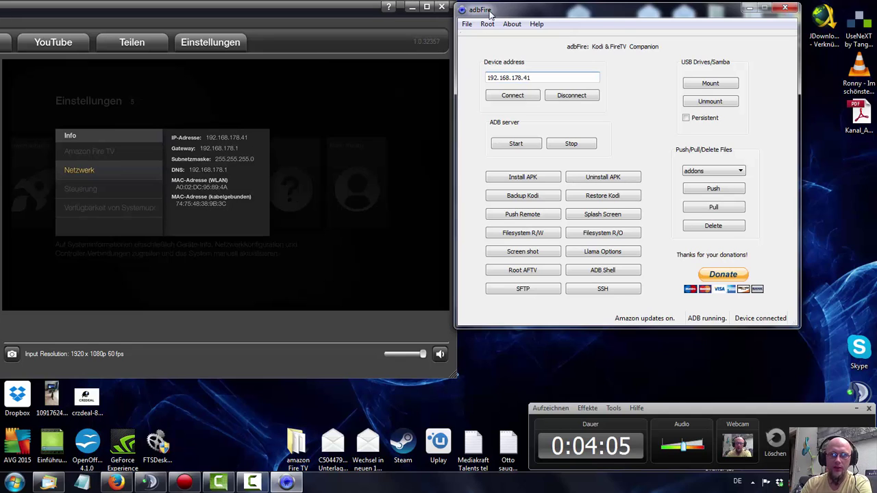
pyautogui.moveTo(531, 77); pyautogui.dragTo(478, 76)
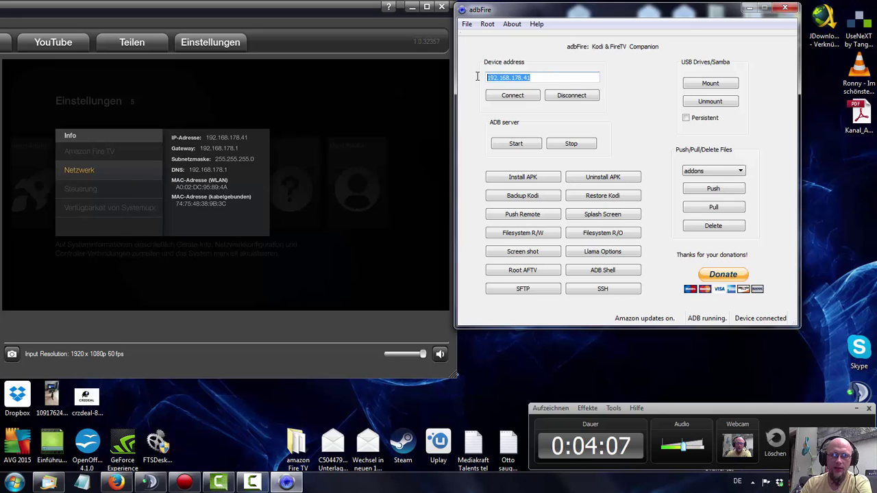
pyautogui.doubleClick(545, 76)
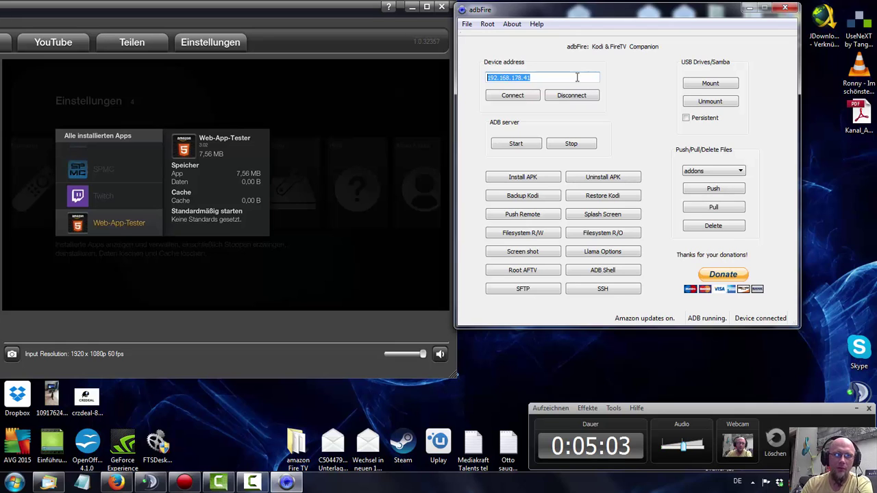
pyautogui.click(513, 98)
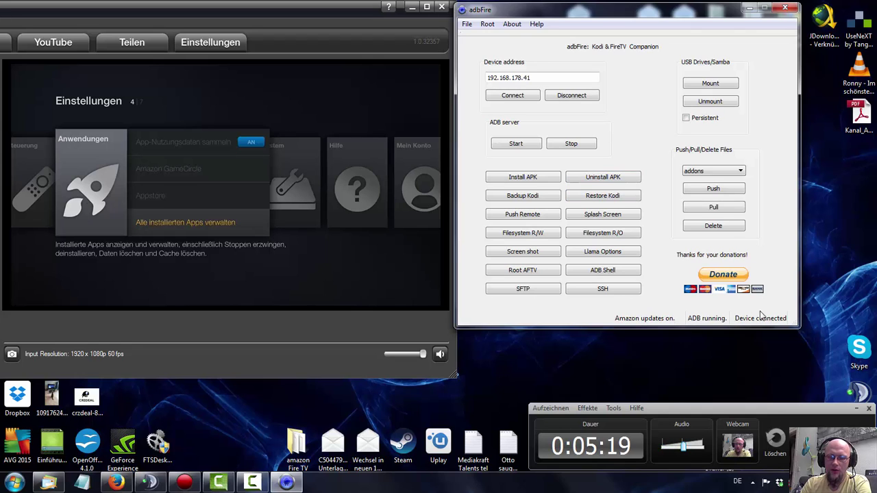
# Start an APK installation in adbFire and browse to the amazon Fire TV folder
pyautogui.click(537, 179)
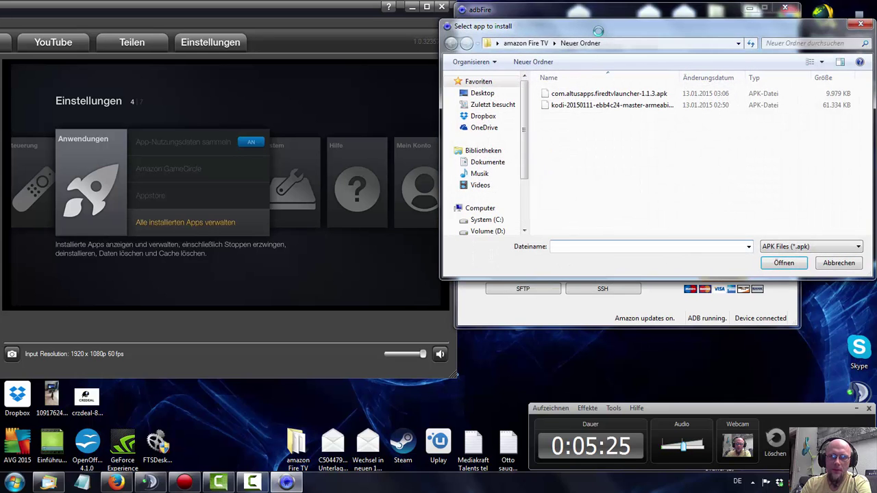
pyautogui.click(538, 43)
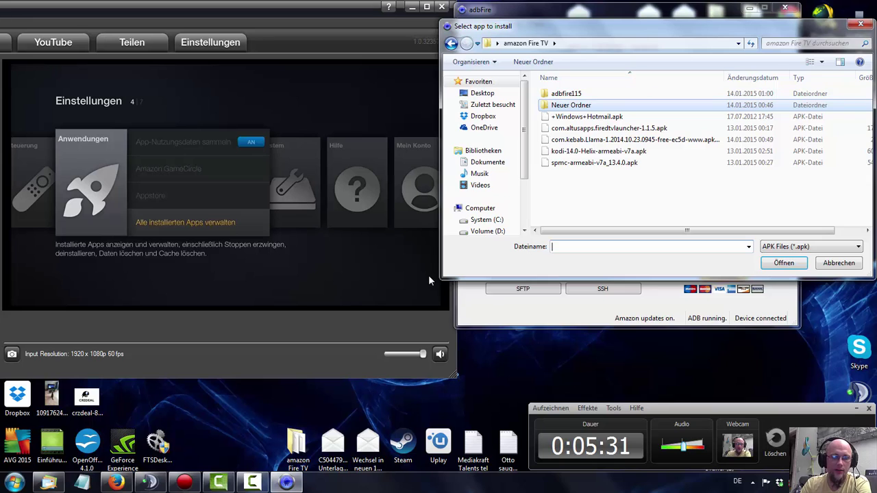
# Review the launcher, Llama, Kodi, SPMC and Hotmail APK files in a separate amazon Fire TV folder window, and close it
pyautogui.doubleClick(296, 444)
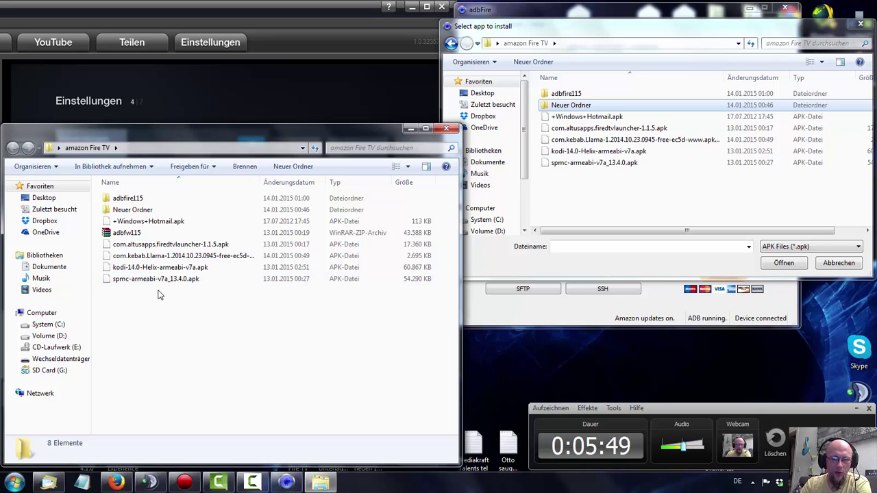
pyautogui.click(172, 247)
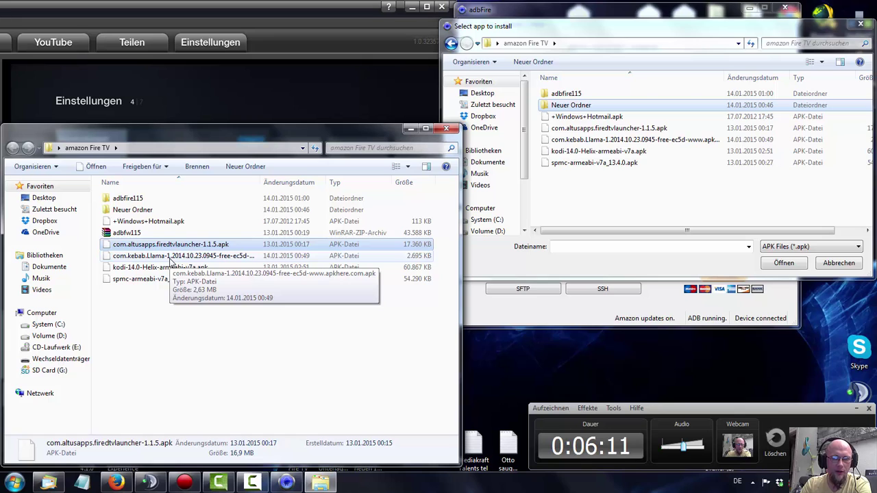
pyautogui.click(172, 259)
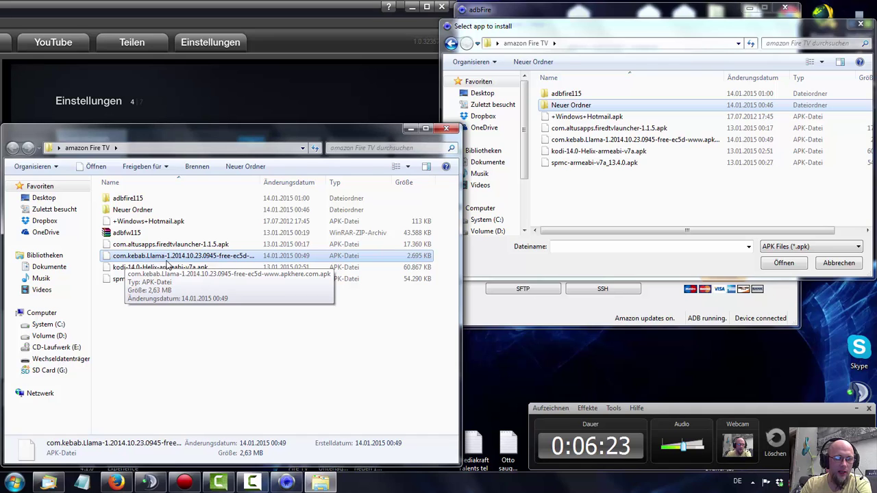
pyautogui.click(130, 270)
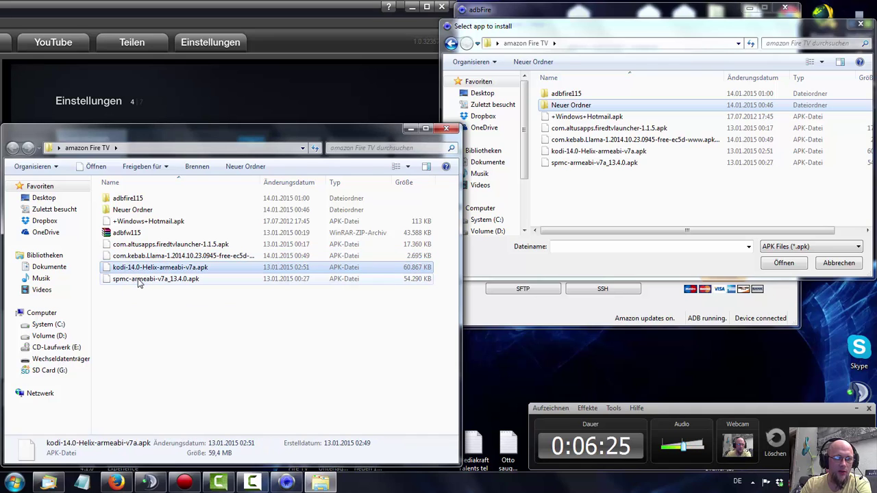
pyautogui.click(138, 281)
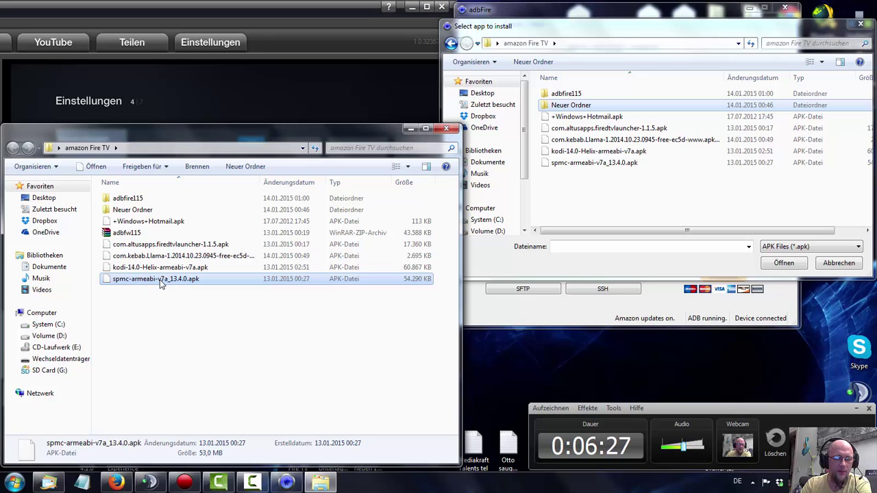
pyautogui.click(149, 224)
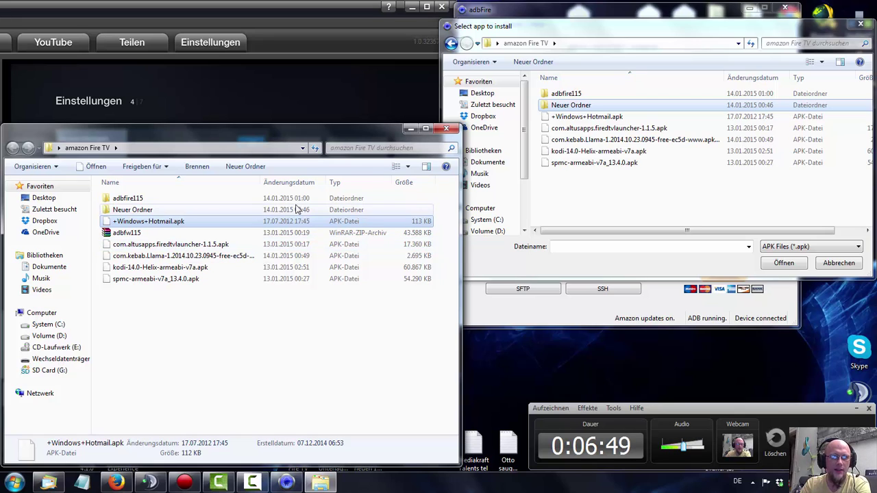
pyautogui.click(446, 129)
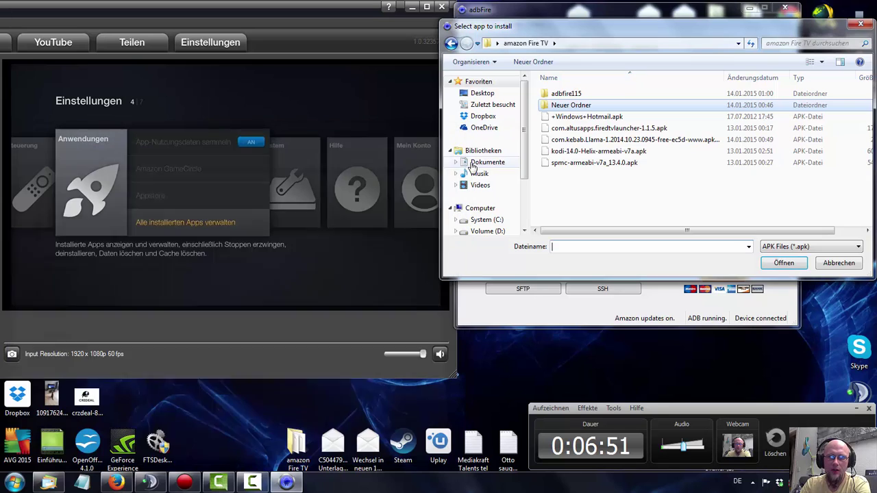
# Install +Windows+Hotmail.apk on the Fire TV and dismiss the completion message
pyautogui.doubleClick(567, 117)
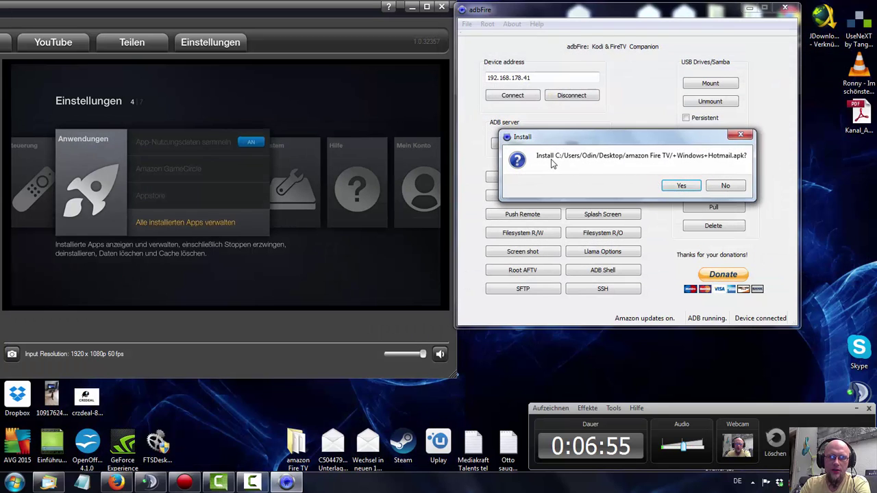
pyautogui.click(680, 185)
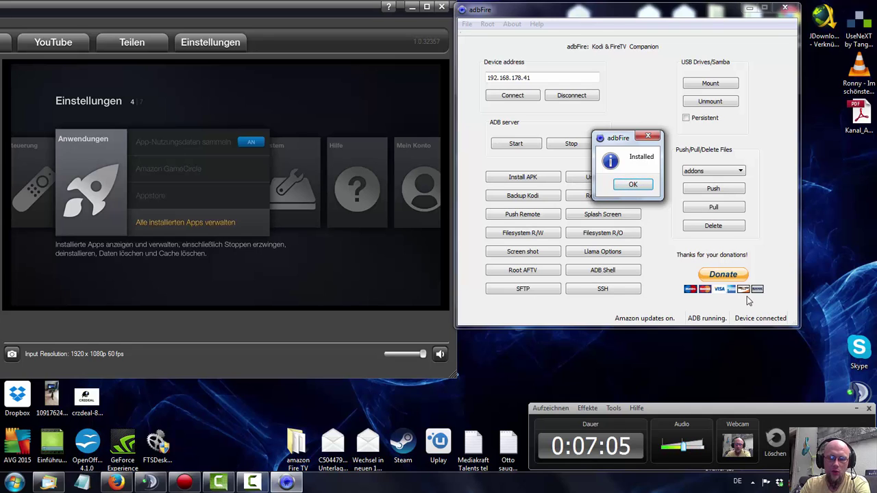
pyautogui.click(636, 185)
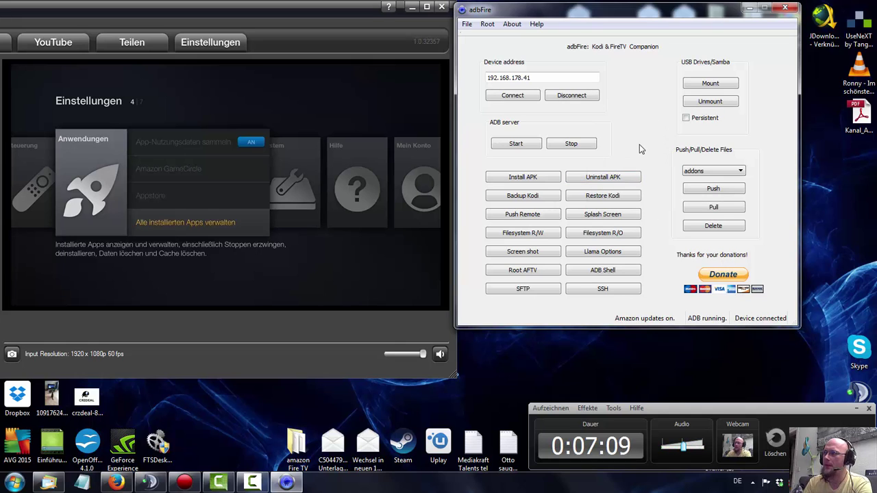